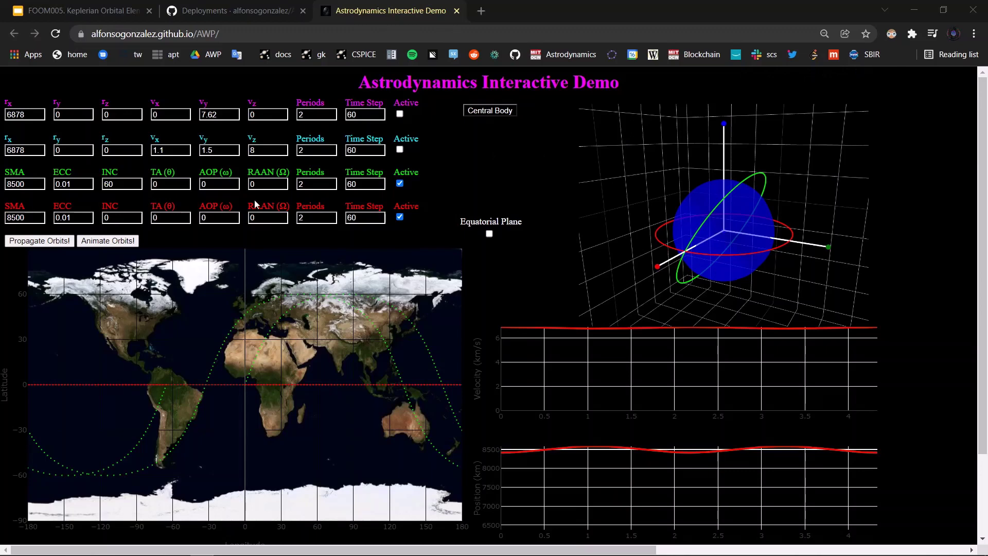
{"action": "left_click_drag", "start_coordinate": [723, 227], "coordinate": [767, 247]}
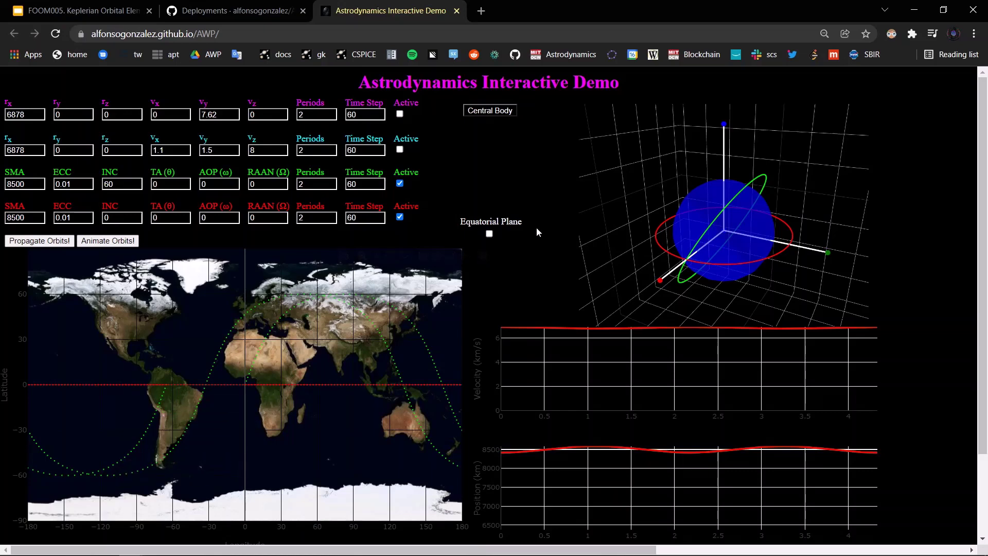
Change the green orbit's inclination to 120°, repropagate, and rotate and zoom the 3D view to inspect it.
{"action": "double_click", "coordinate": [114, 187]}
{"action": "type", "text": "120"}
{"action": "left_click", "coordinate": [31, 241]}
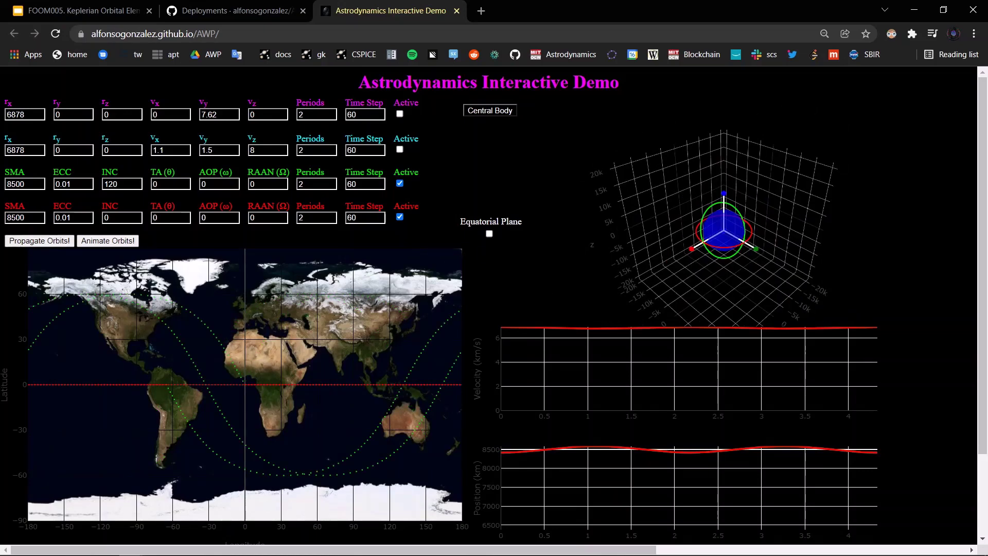
{"action": "mouse_move", "coordinate": [282, 309]}
{"action": "left_click_drag", "start_coordinate": [641, 295], "coordinate": [720, 248]}
{"action": "scroll", "coordinate": [721, 248], "scroll_direction": "up", "scroll_amount": 5}
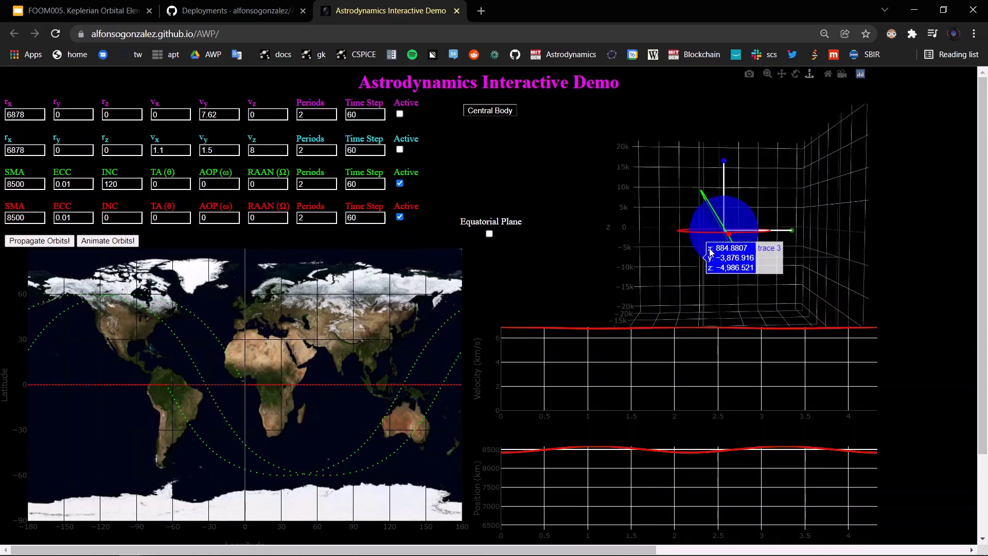
{"action": "mouse_move", "coordinate": [305, 336]}
{"action": "mouse_move", "coordinate": [81, 307]}
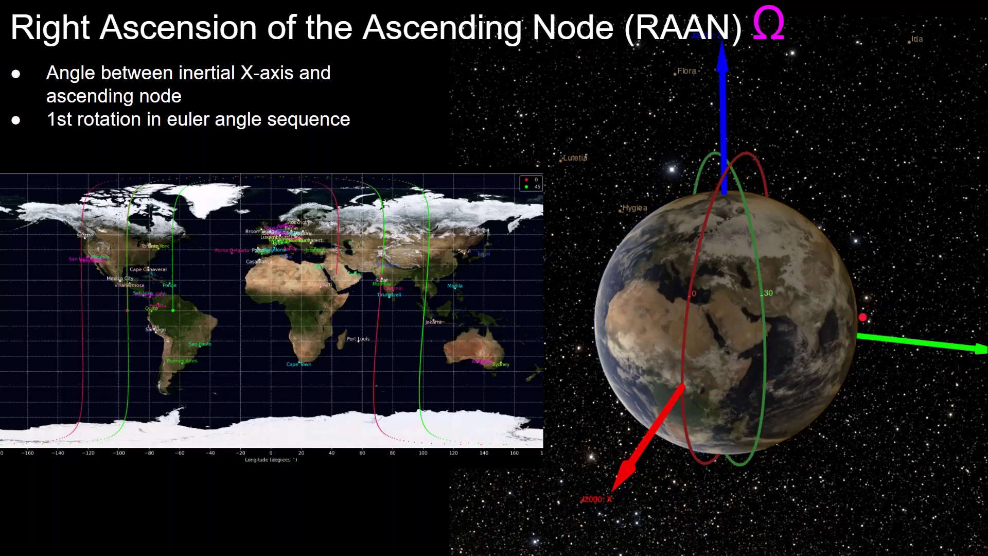
Advance the RAAN slide to reveal the ascending node label at 30 degrees.
{"action": "left_click", "coordinate": [887, 310]}
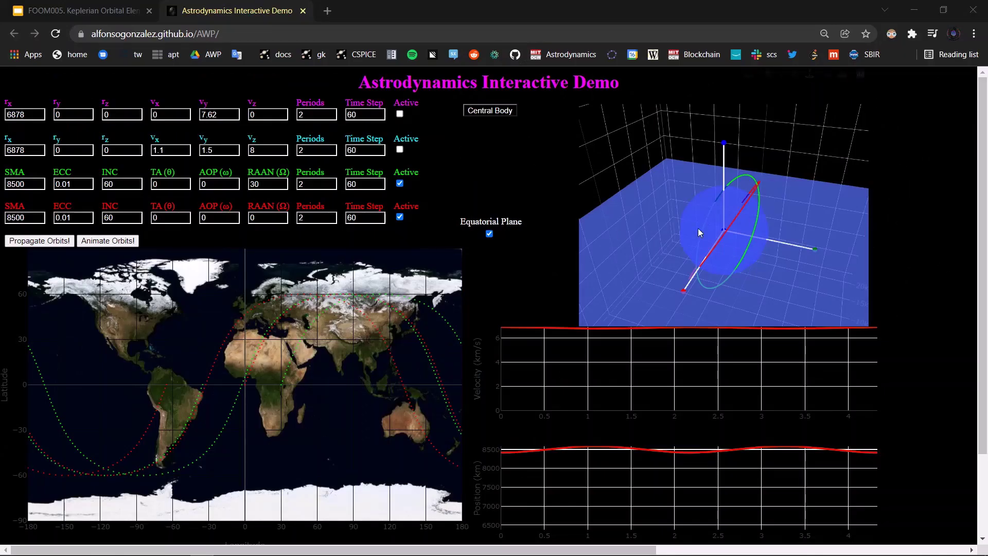
{"action": "left_click_drag", "start_coordinate": [699, 232], "coordinate": [755, 262]}
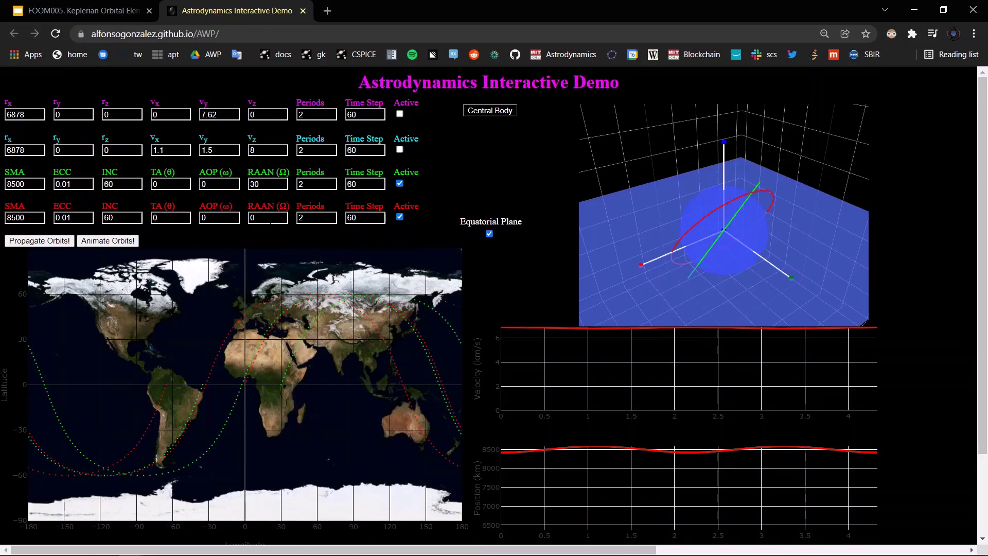
{"action": "left_click_drag", "start_coordinate": [597, 211], "coordinate": [730, 268]}
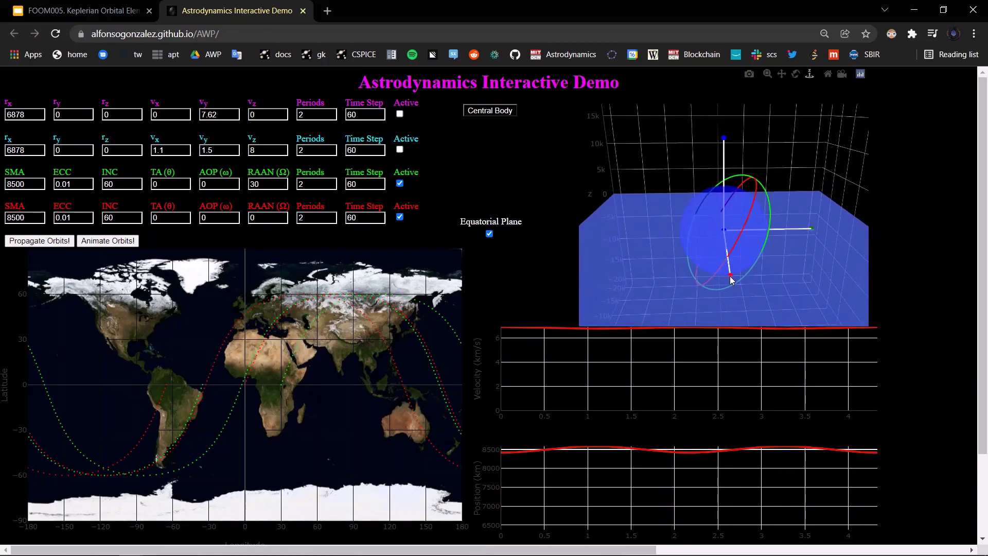
{"action": "mouse_move", "coordinate": [732, 276]}
{"action": "left_mouse_down"}
{"action": "mouse_move", "coordinate": [773, 265]}
{"action": "mouse_move", "coordinate": [736, 267]}
{"action": "mouse_move", "coordinate": [733, 279]}
{"action": "mouse_move", "coordinate": [743, 213]}
{"action": "left_mouse_up"}
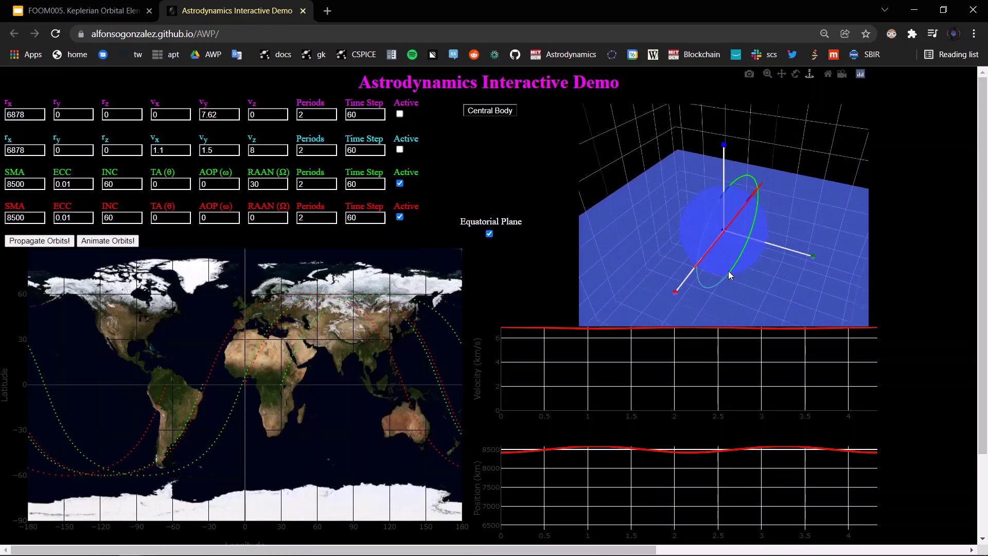
{"action": "mouse_move", "coordinate": [729, 272]}
{"action": "left_mouse_down"}
{"action": "mouse_move", "coordinate": [740, 280]}
{"action": "mouse_move", "coordinate": [751, 250]}
{"action": "mouse_move", "coordinate": [733, 282]}
{"action": "left_mouse_up"}
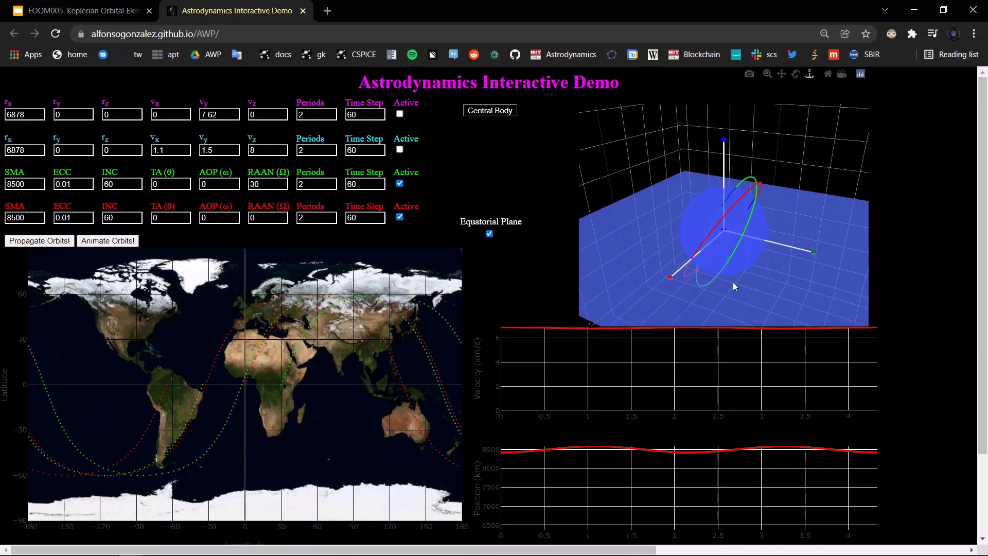
Change the green orbit's RAAN to 120°, repropagate, and view the orbit planes from above the equator.
{"action": "left_click", "coordinate": [278, 189]}
{"action": "key", "text": "BackSpace"}
{"action": "key", "text": "BackSpace"}
{"action": "type", "text": "120"}
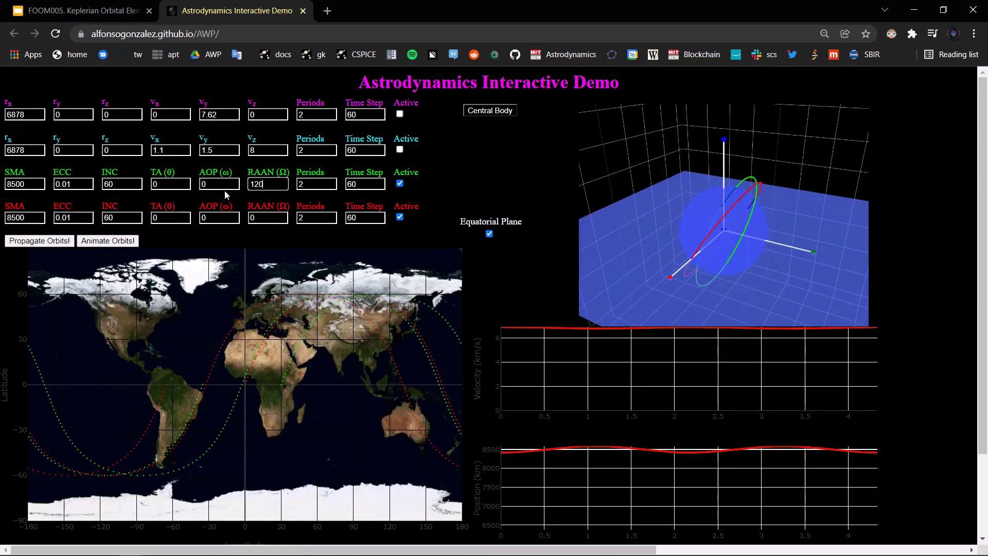
{"action": "left_click", "coordinate": [56, 243]}
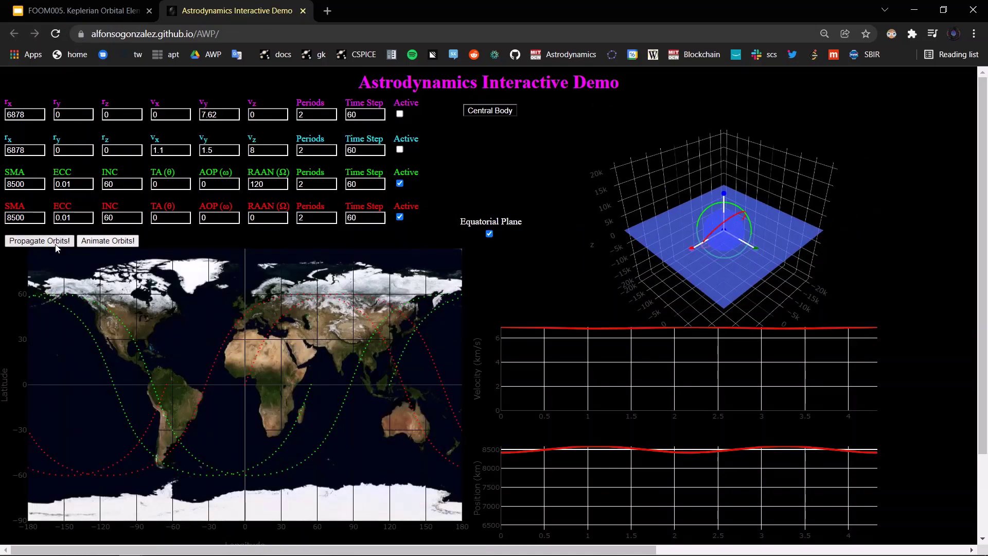
{"action": "mouse_move", "coordinate": [727, 296]}
{"action": "left_mouse_down"}
{"action": "mouse_move", "coordinate": [727, 257]}
{"action": "mouse_move", "coordinate": [682, 292]}
{"action": "mouse_move", "coordinate": [635, 283]}
{"action": "left_mouse_up"}
{"action": "scroll", "coordinate": [719, 235], "scroll_direction": "up", "scroll_amount": 5}
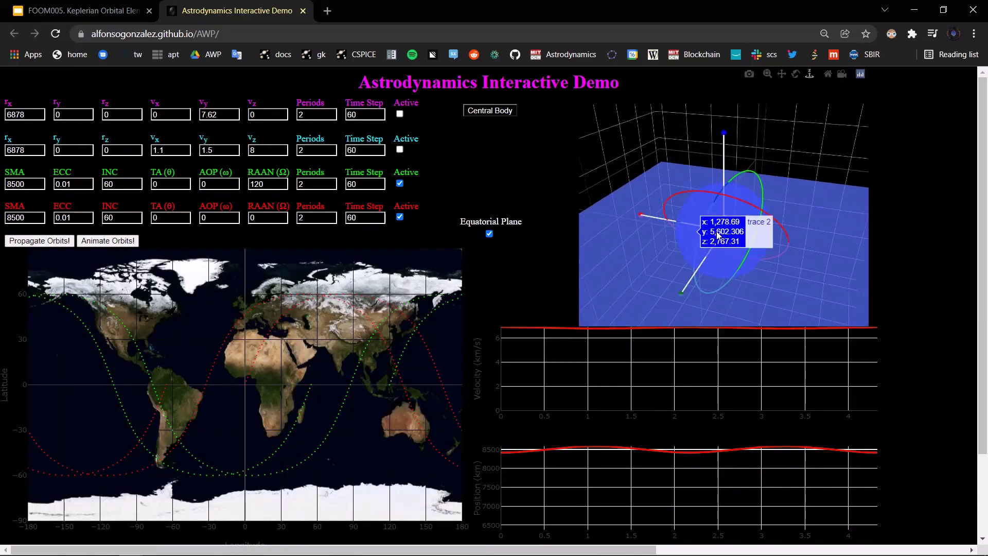
{"action": "left_click_drag", "start_coordinate": [769, 264], "coordinate": [762, 222]}
{"action": "left_click_drag", "start_coordinate": [688, 258], "coordinate": [799, 286]}
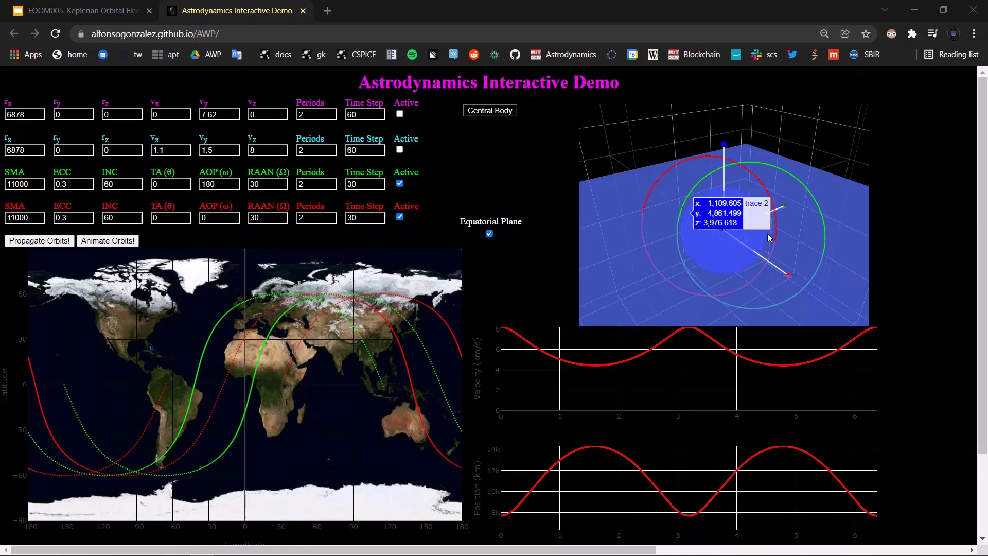
{"action": "left_click_drag", "start_coordinate": [721, 222], "coordinate": [741, 283]}
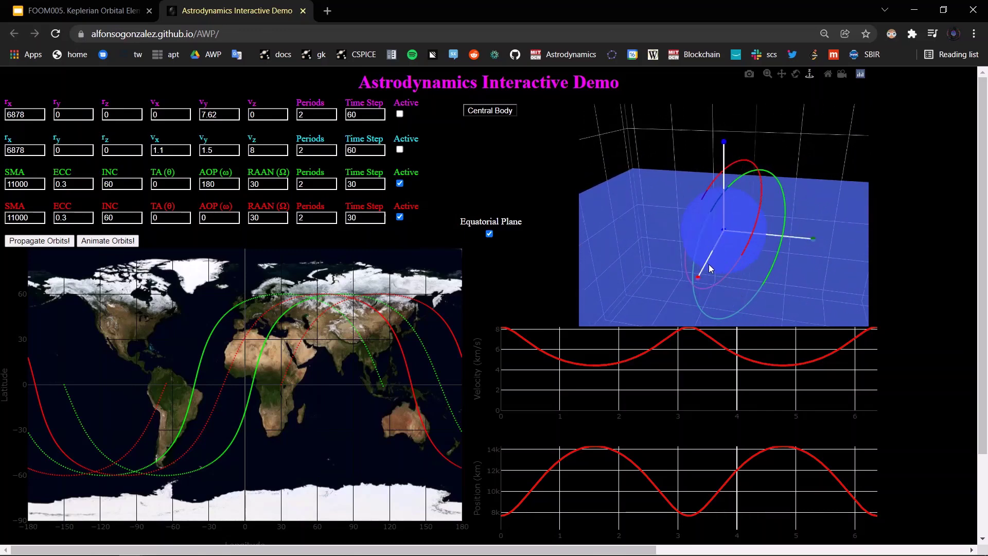
{"action": "left_click_drag", "start_coordinate": [743, 263], "coordinate": [807, 270]}
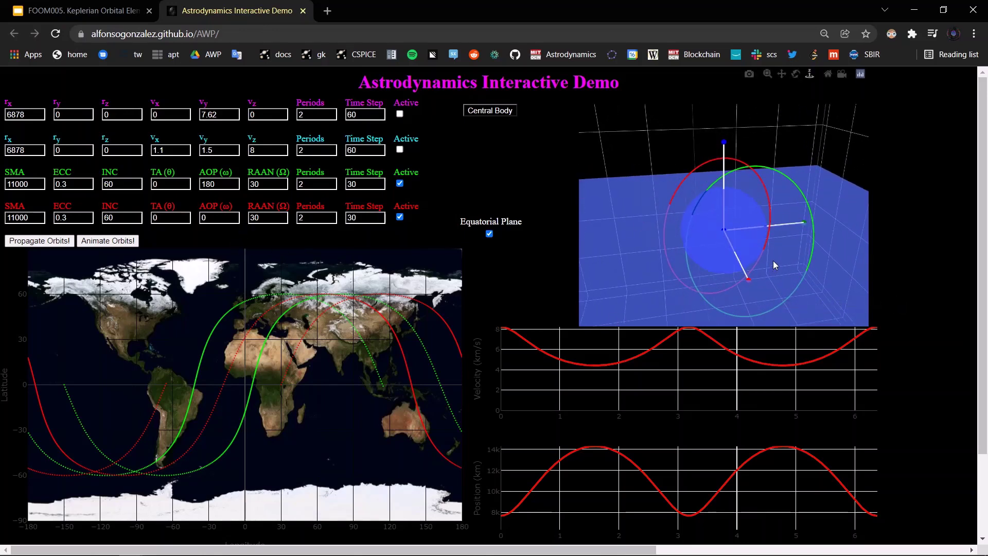
{"action": "left_click_drag", "start_coordinate": [773, 260], "coordinate": [779, 230]}
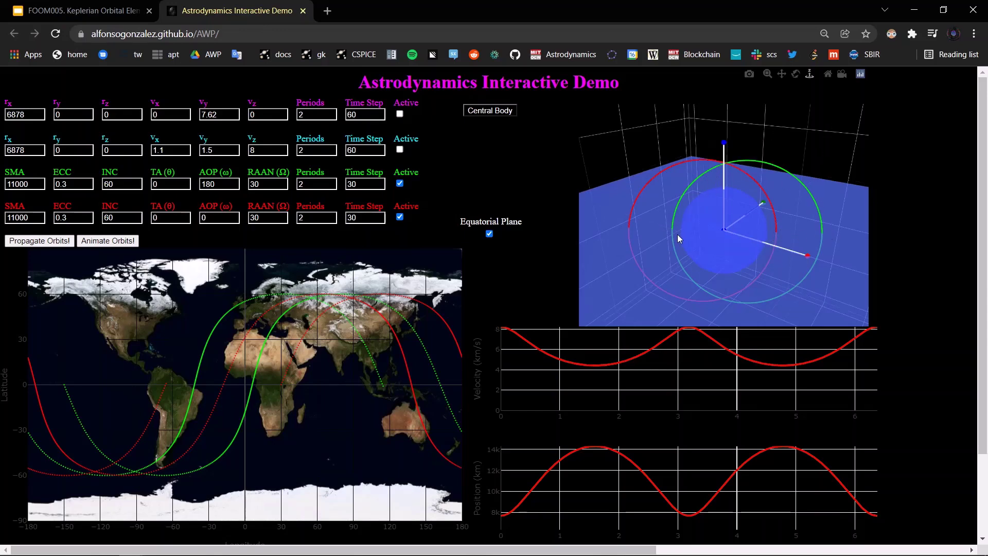
{"action": "left_click_drag", "start_coordinate": [674, 230], "coordinate": [677, 277]}
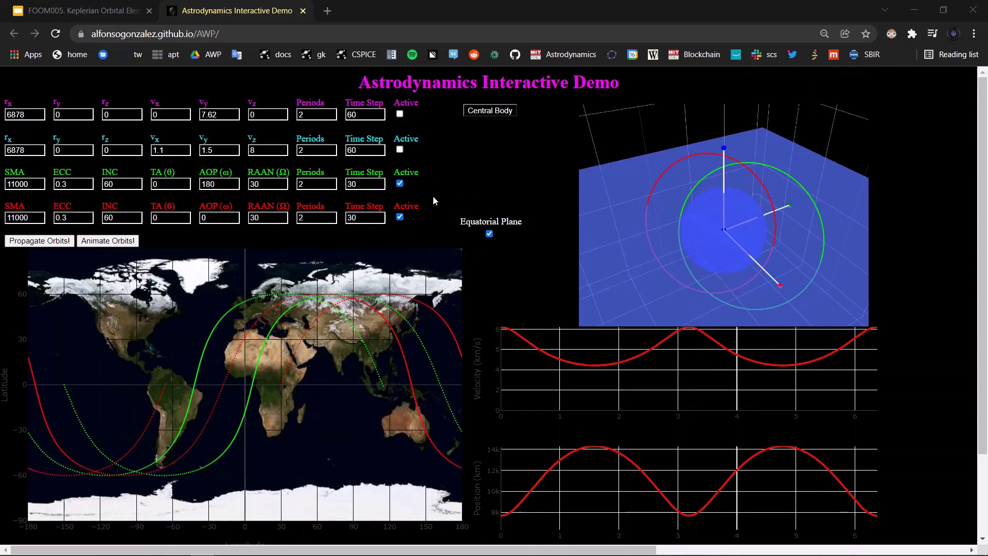
{"action": "left_click_drag", "start_coordinate": [680, 217], "coordinate": [704, 226]}
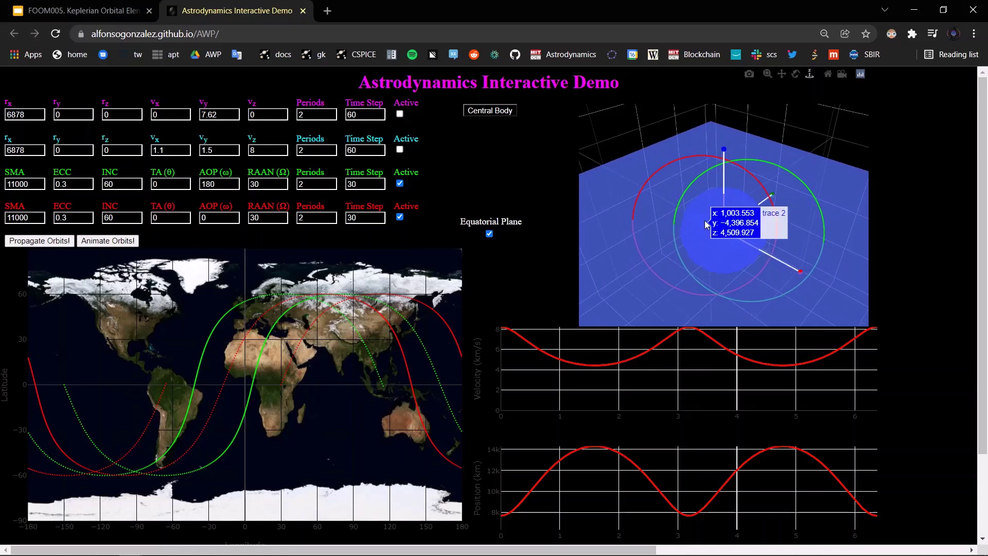
Set the green orbit's argument of perigee to 90°, repropagate, and examine the orbits edge-on and zoomed in.
{"action": "double_click", "coordinate": [226, 184]}
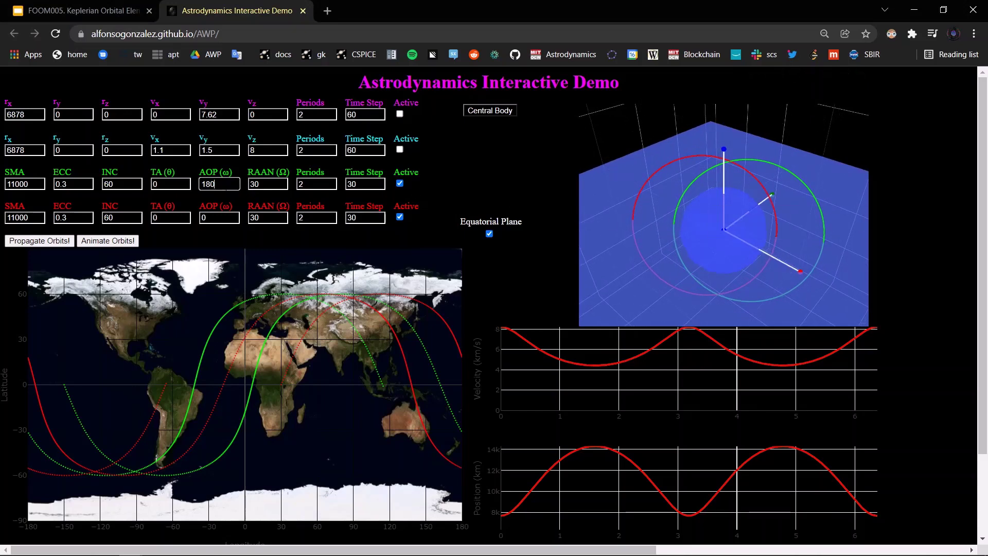
{"action": "type", "text": "90"}
{"action": "left_click_drag", "start_coordinate": [802, 314], "coordinate": [753, 238]}
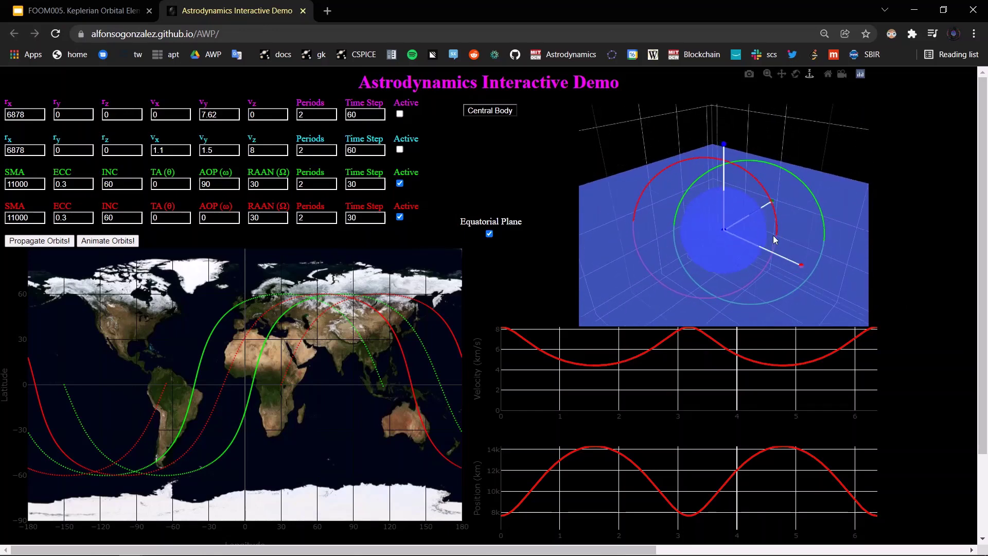
{"action": "left_click_drag", "start_coordinate": [729, 163], "coordinate": [721, 200]}
{"action": "left_click", "coordinate": [52, 242]}
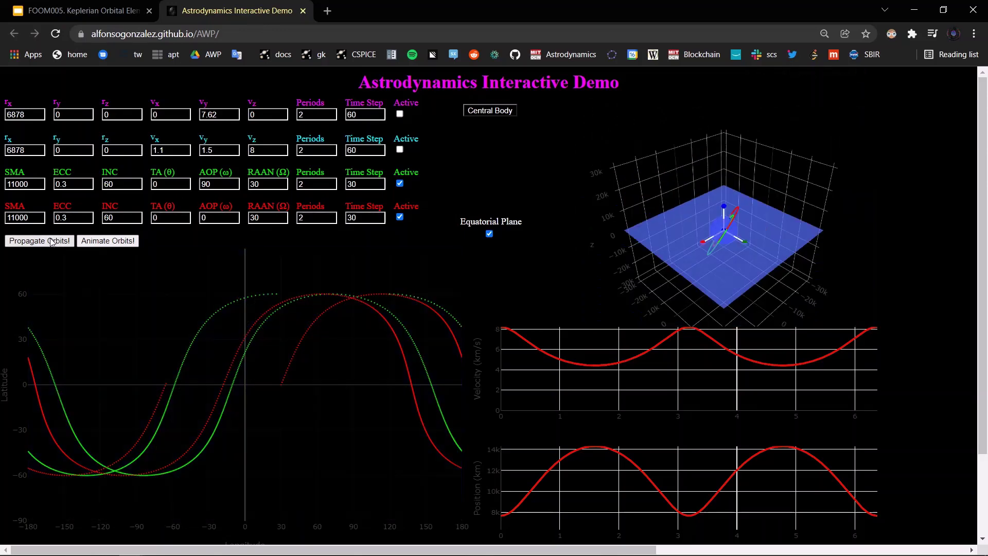
{"action": "scroll", "coordinate": [799, 219], "scroll_direction": "up", "scroll_amount": 10}
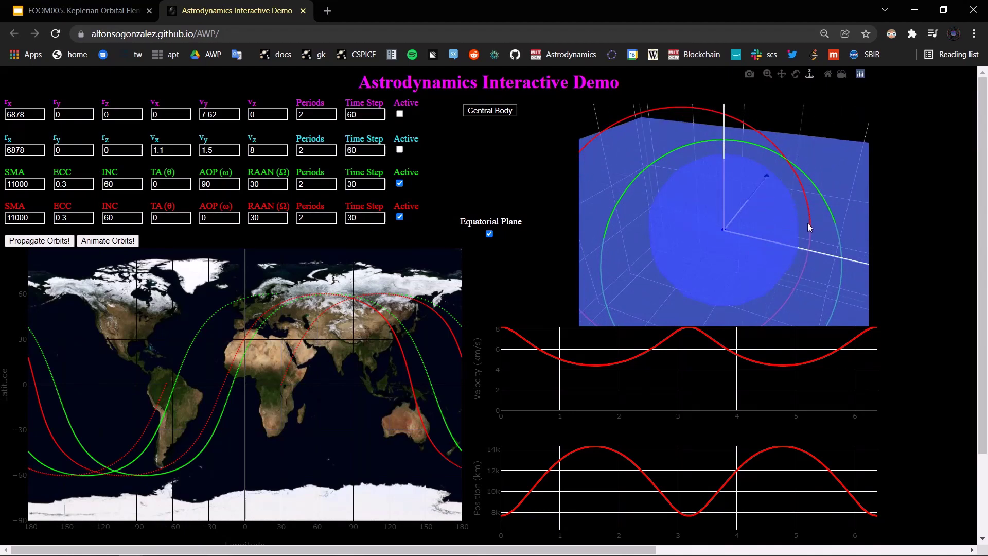
{"action": "left_click_drag", "start_coordinate": [792, 172], "coordinate": [674, 198]}
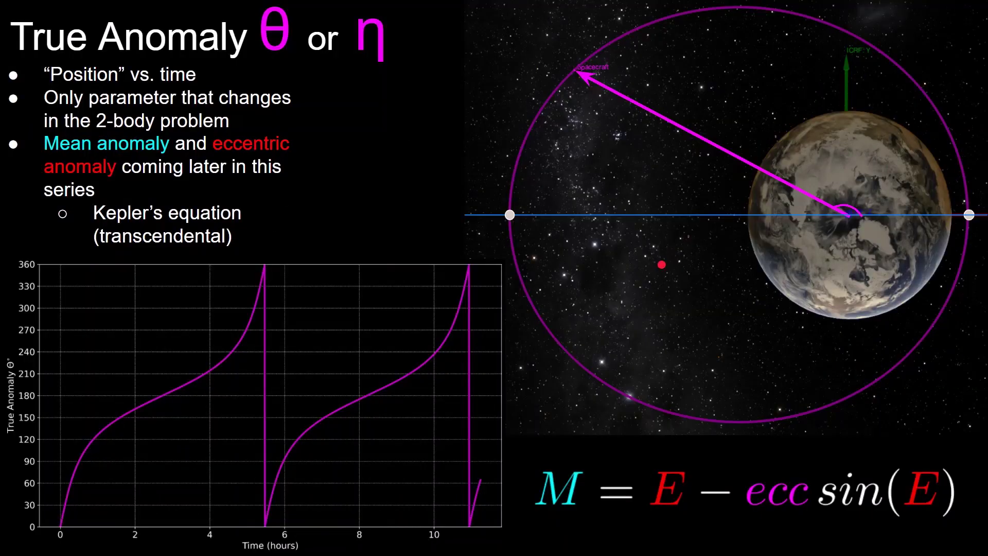